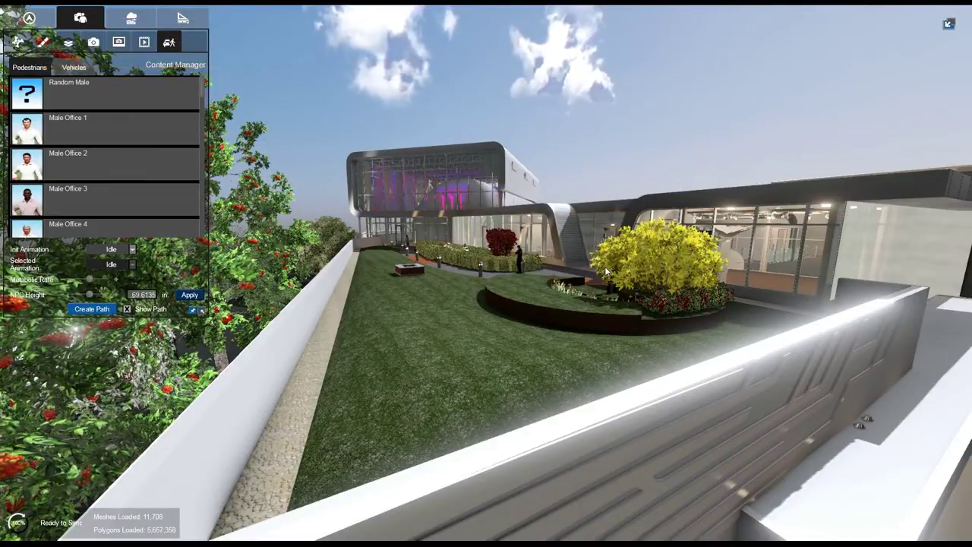
# Set the initial animation for new pedestrians to Idle
pyautogui.click(130, 251)
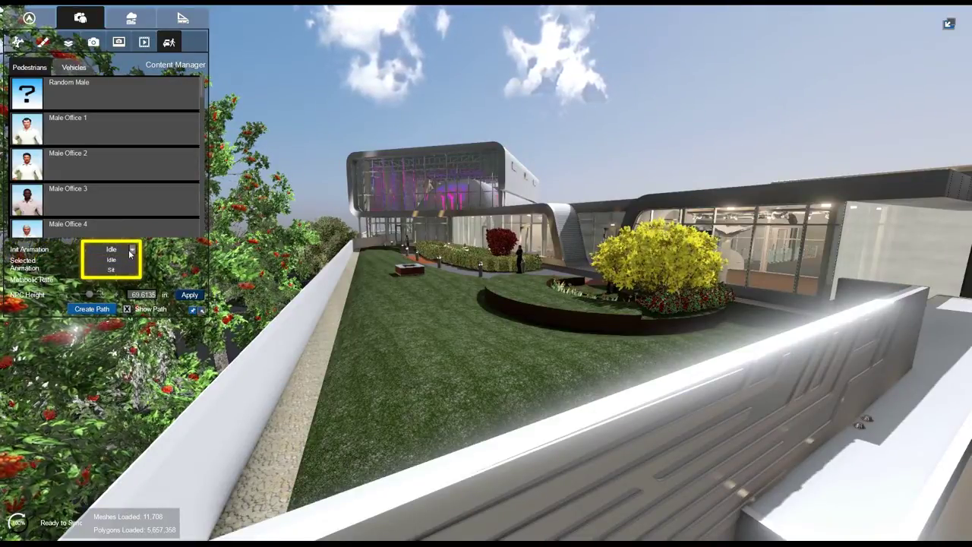
pyautogui.click(121, 261)
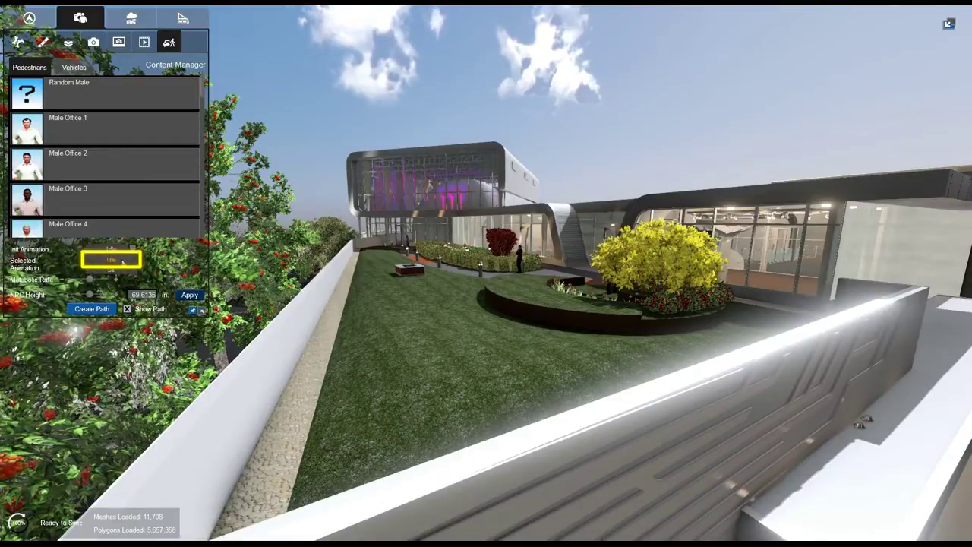
pyautogui.click(122, 261)
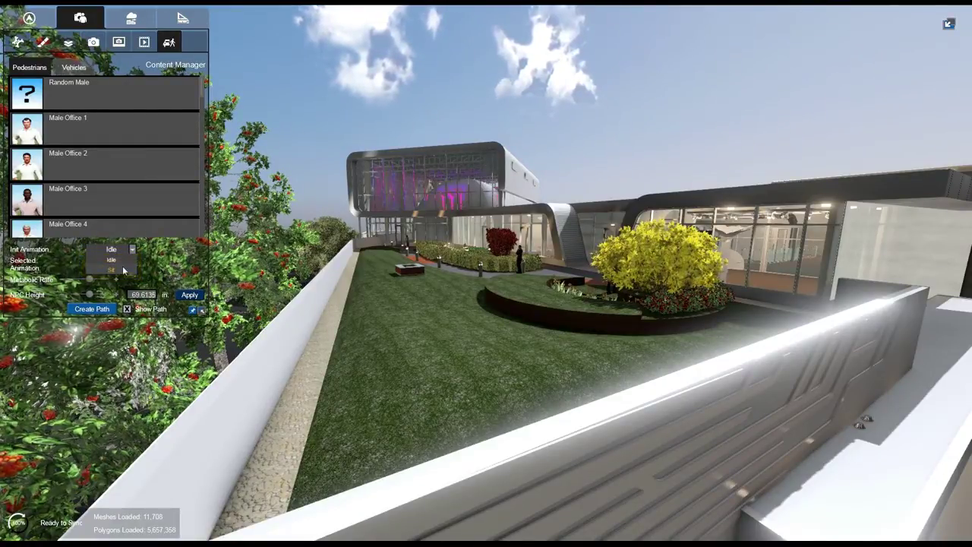
pyautogui.click(115, 259)
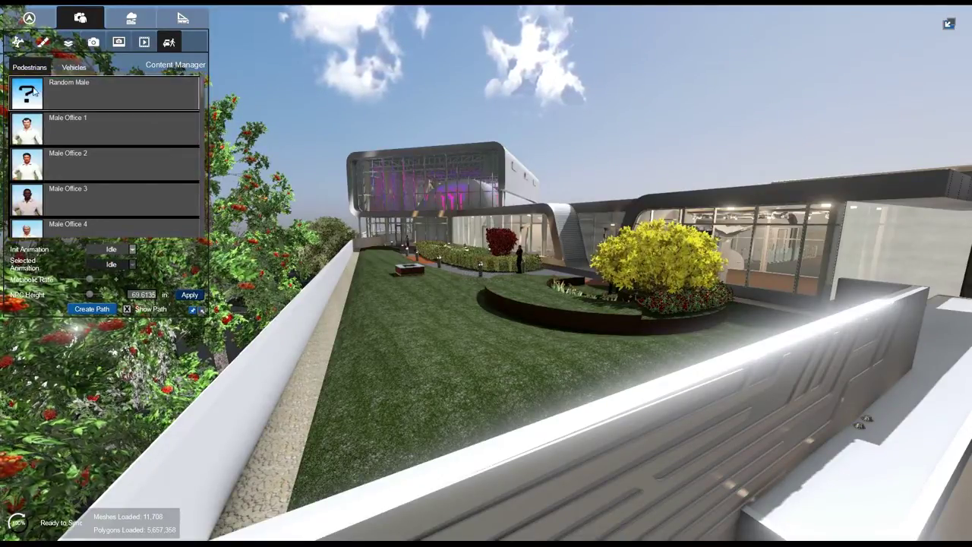
# Place a Random Male pedestrian on the lawn behind the brick fire pit, rotated to face it
pyautogui.moveTo(106, 130); pyautogui.dragTo(438, 334)
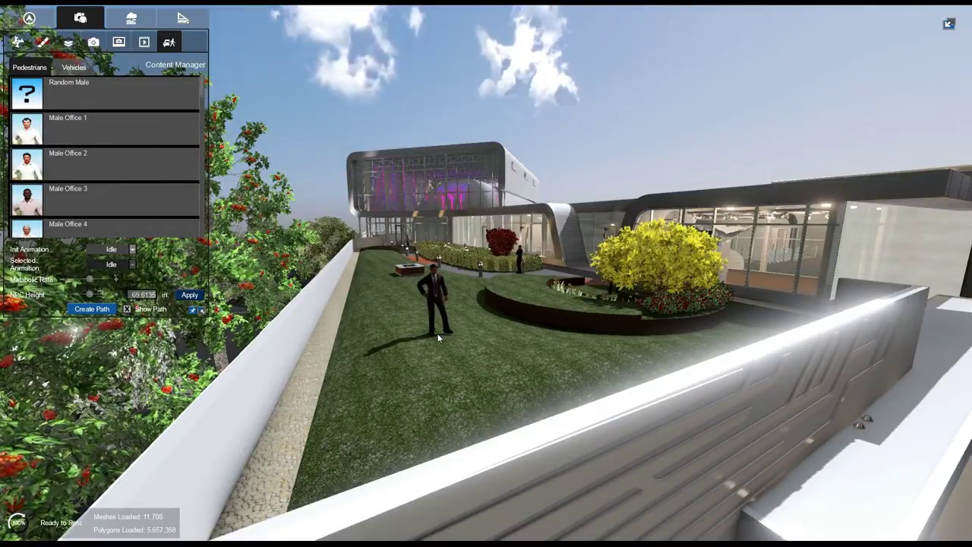
pyautogui.moveTo(438, 335); pyautogui.dragTo(351, 353)
pyautogui.press('w')
pyautogui.press('w')
pyautogui.press('w')
pyautogui.press('s')
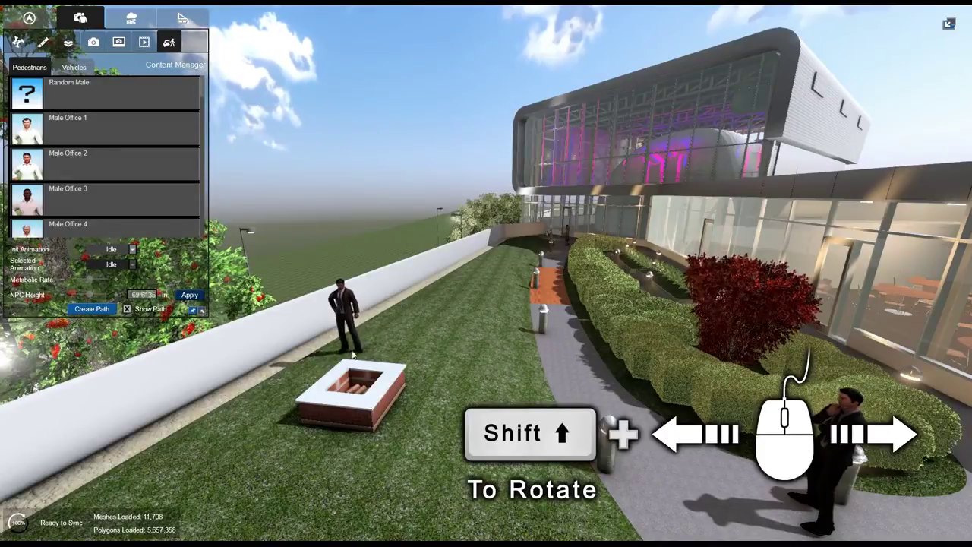
pyautogui.moveTo(356, 353); pyautogui.dragTo(341, 361)
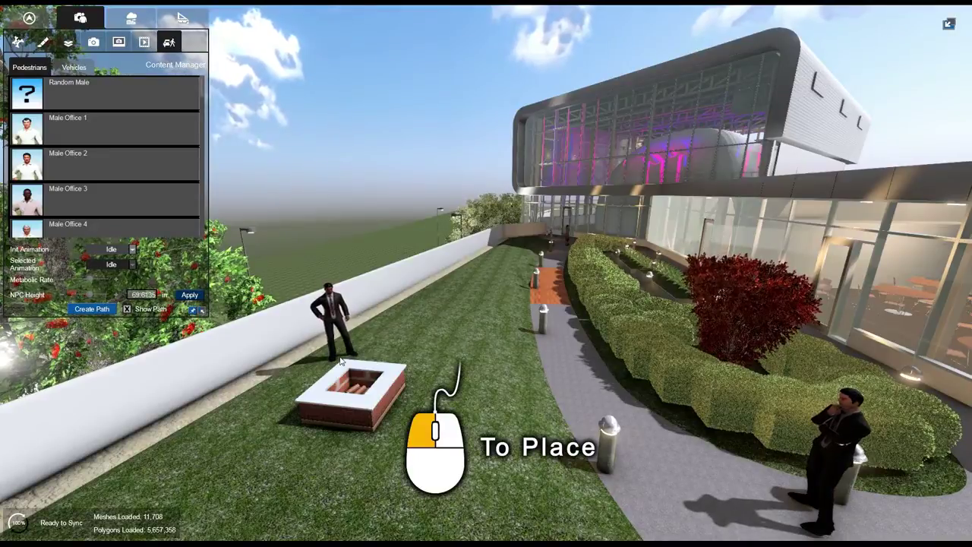
pyautogui.click(341, 361)
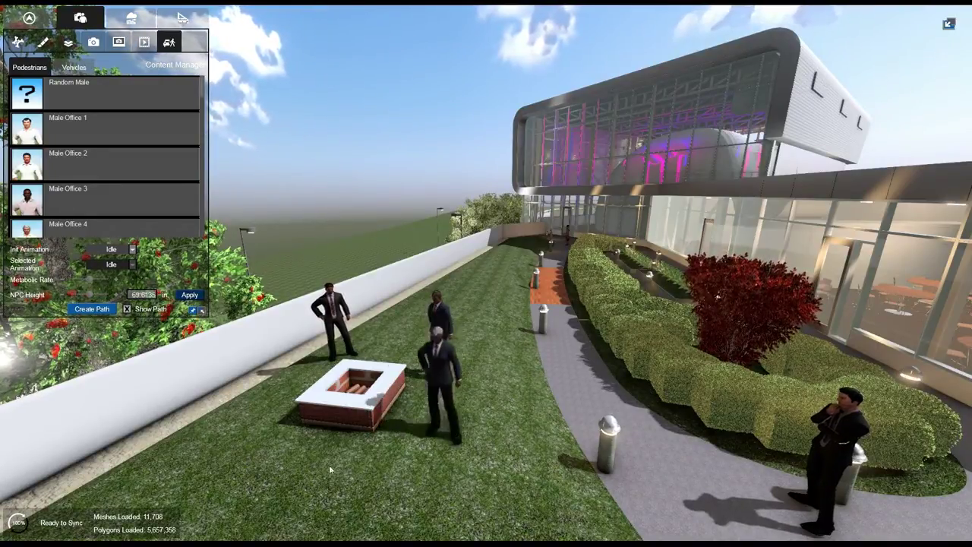
# Place more random male pedestrians on both sides of the brick fire pit, facing it, and end placement
pyautogui.click(228, 444)
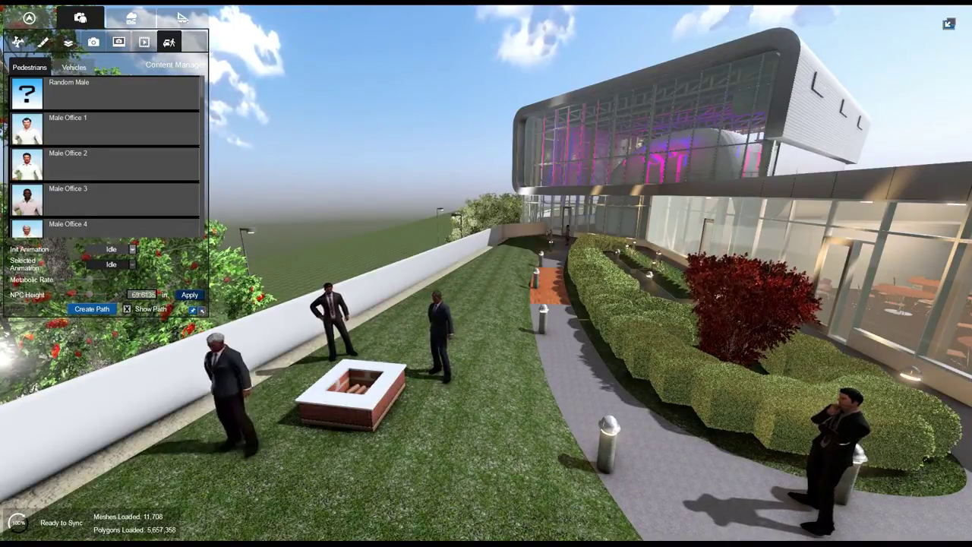
pyautogui.click(252, 427)
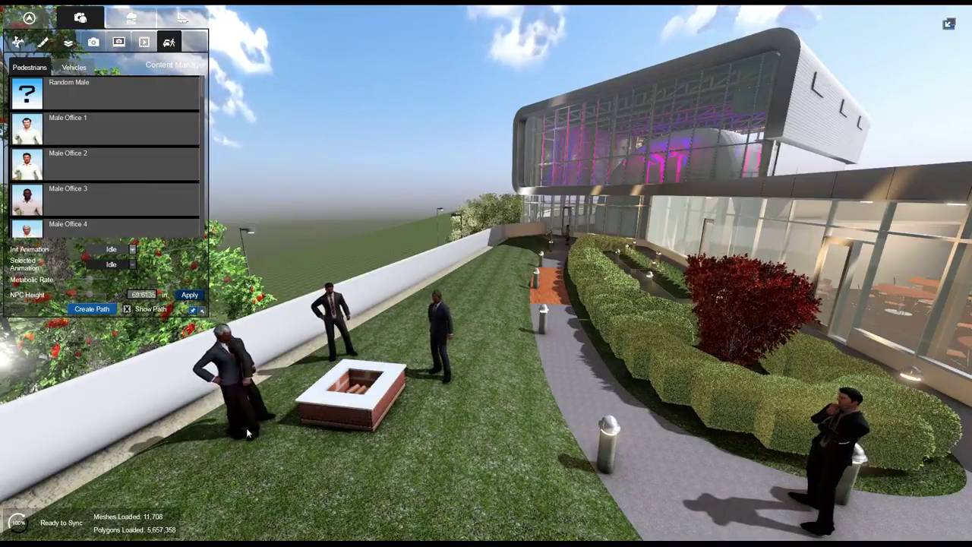
pyautogui.click(467, 428)
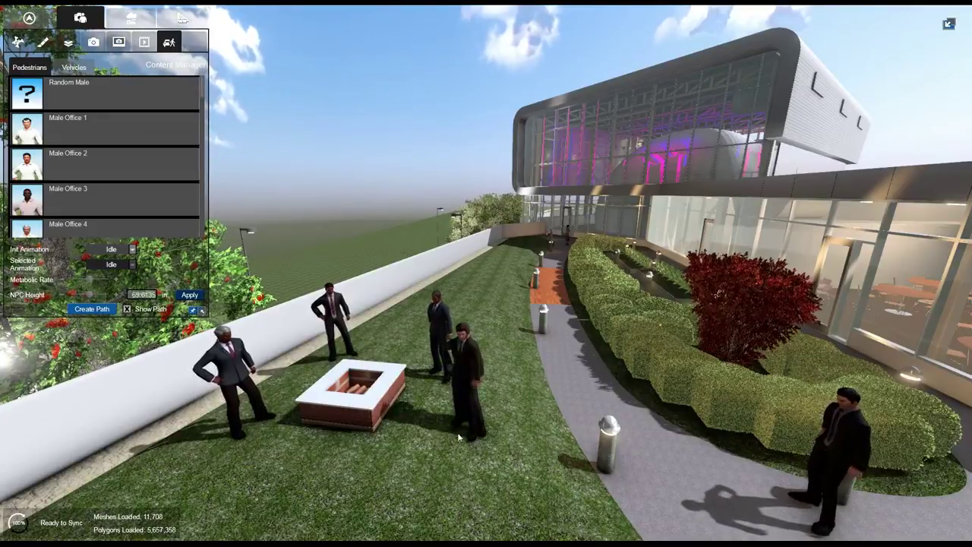
pyautogui.click(437, 472)
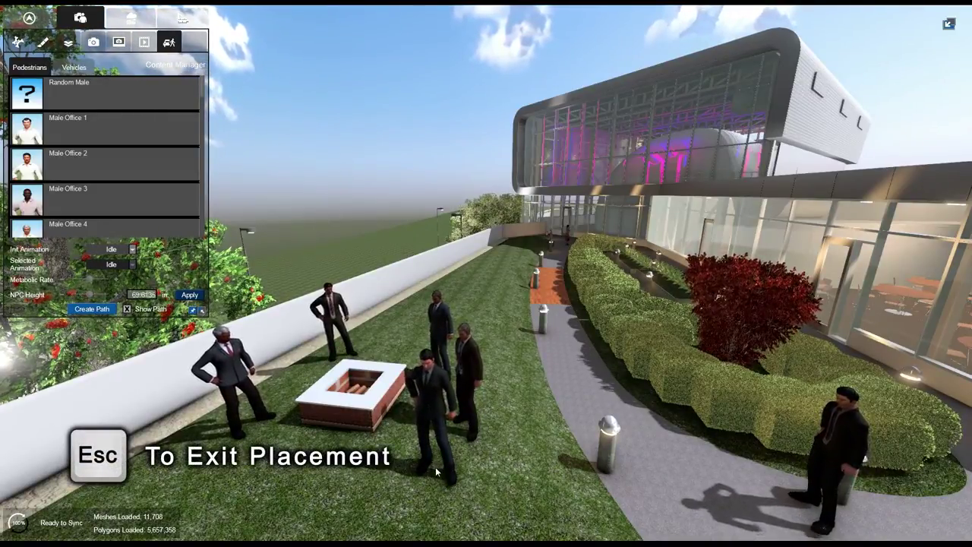
pyautogui.press('Escape')
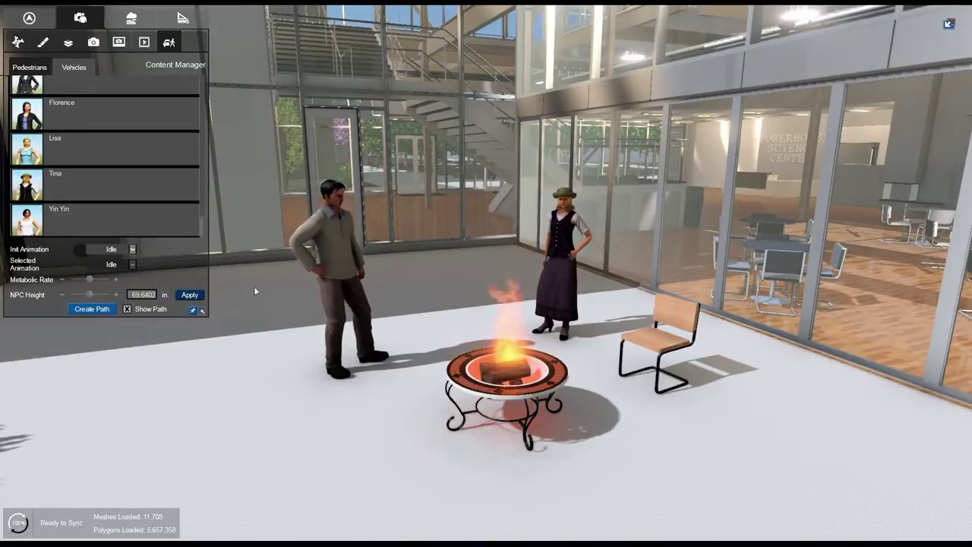
# Set the initial animation to Sit and place the Yin Yin pedestrian on the wooden chair, rotated toward the fire bowl
pyautogui.click(132, 249)
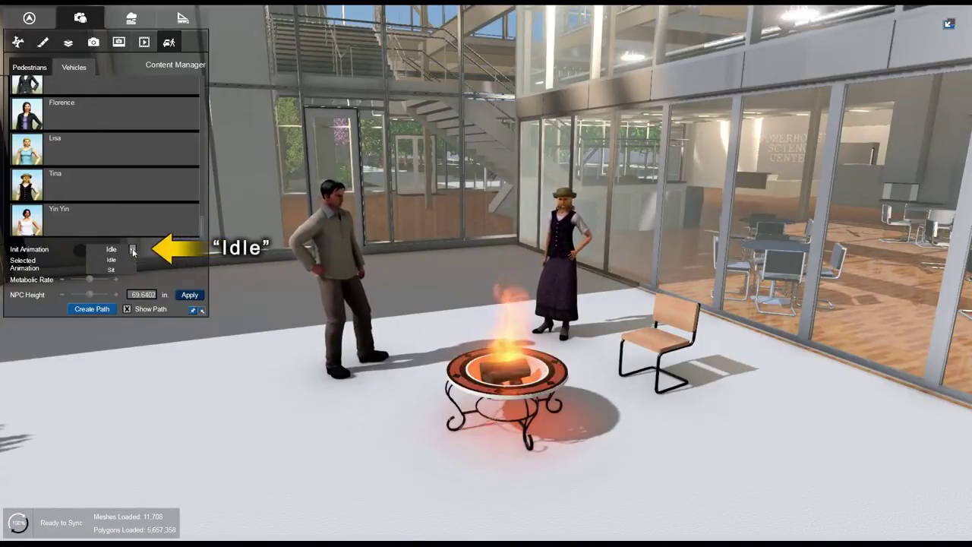
pyautogui.click(115, 272)
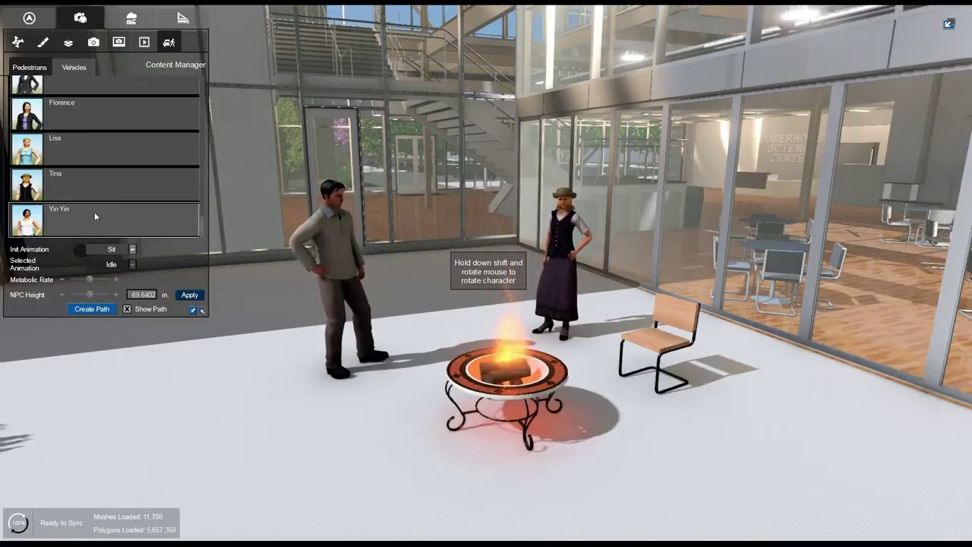
pyautogui.moveTo(122, 224); pyautogui.dragTo(658, 347)
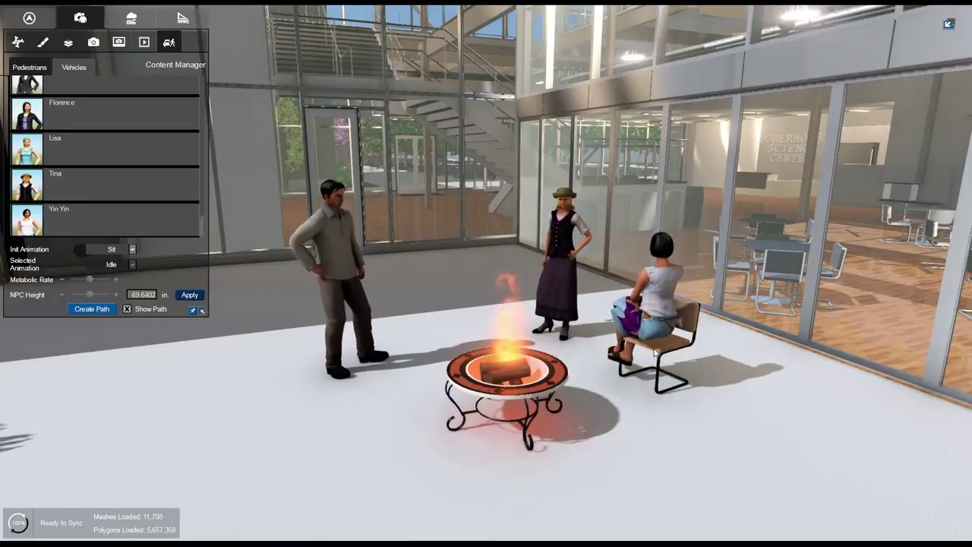
pyautogui.keyDown('shift'); pyautogui.moveTo(655, 353); pyautogui.dragTo(603, 352); pyautogui.keyUp('shift')
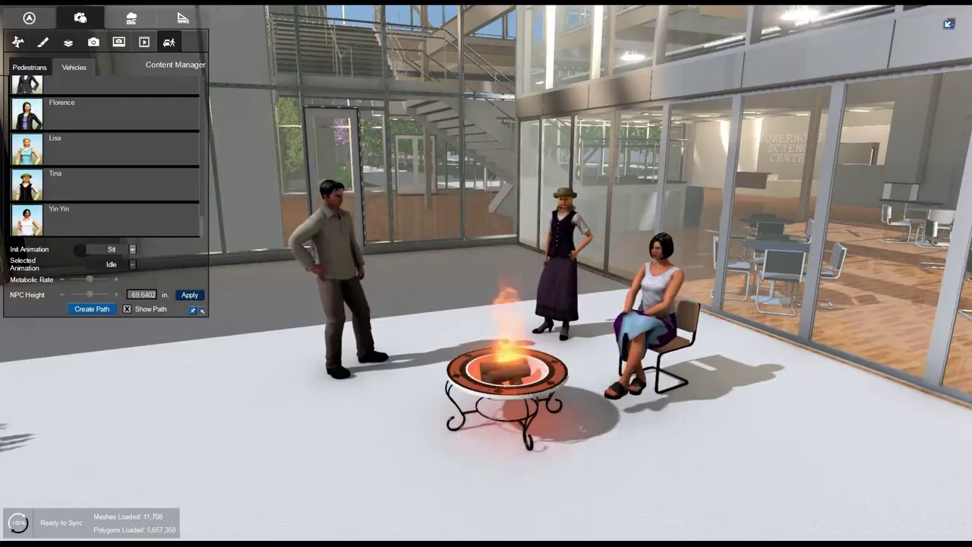
pyautogui.click(654, 351)
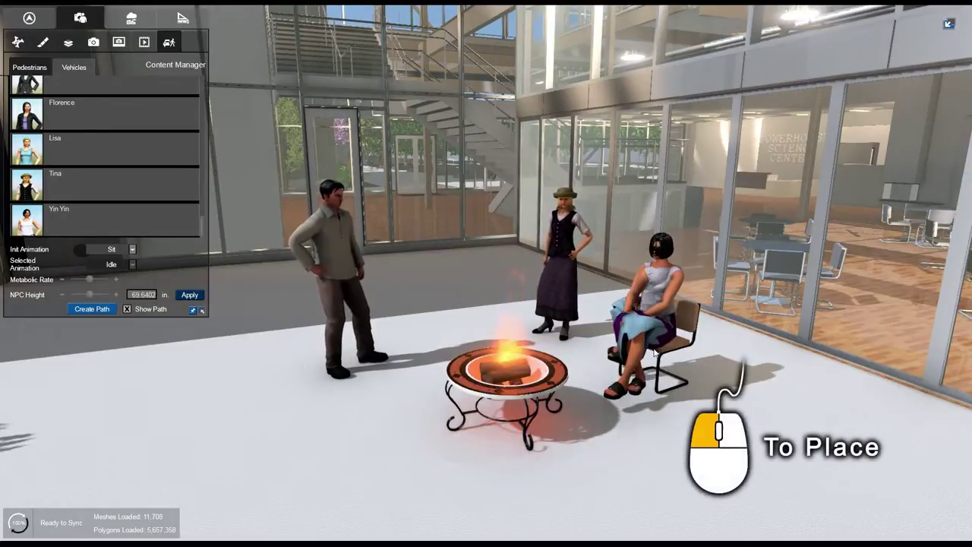
pyautogui.click(655, 351)
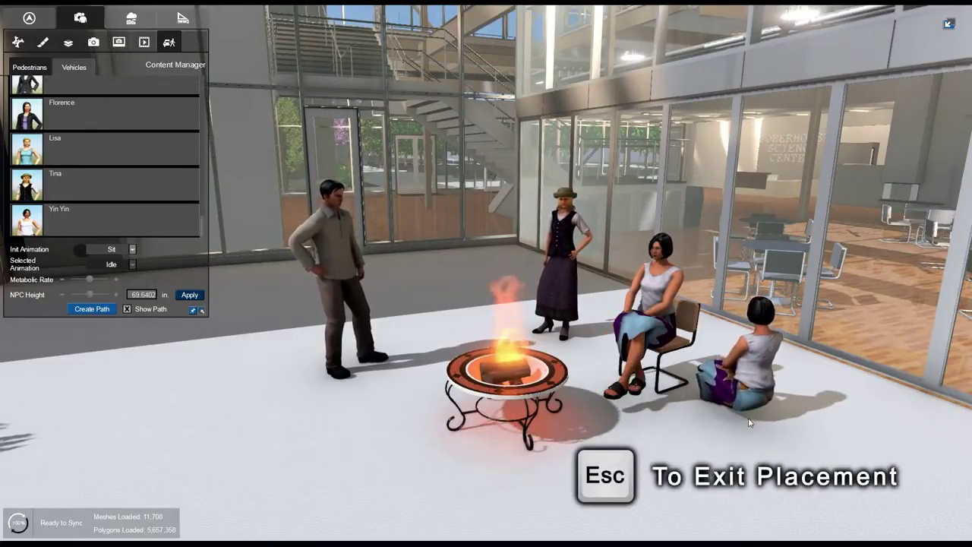
pyautogui.press('Escape')
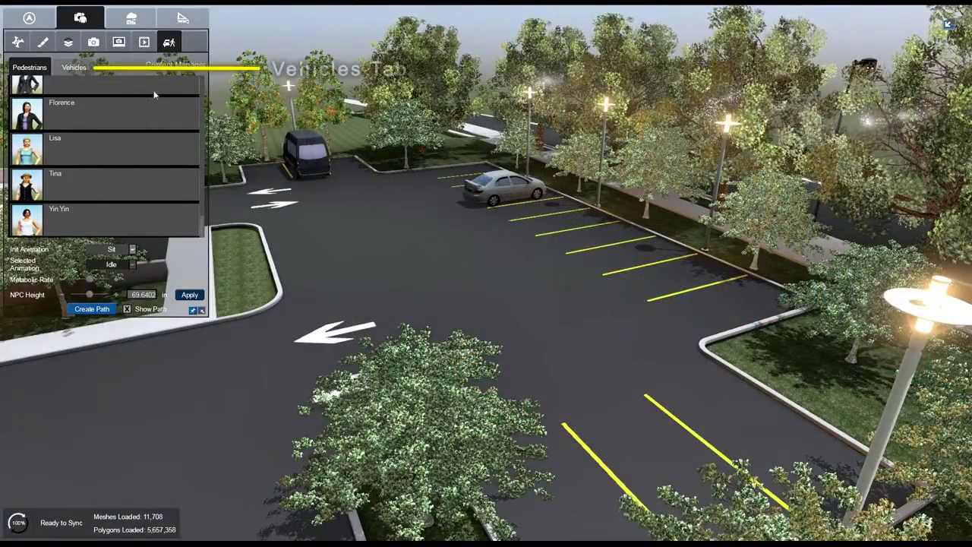
# Place an Econ vehicle from the vehicle library in the nearest marked space of the far parking row
pyautogui.click(74, 68)
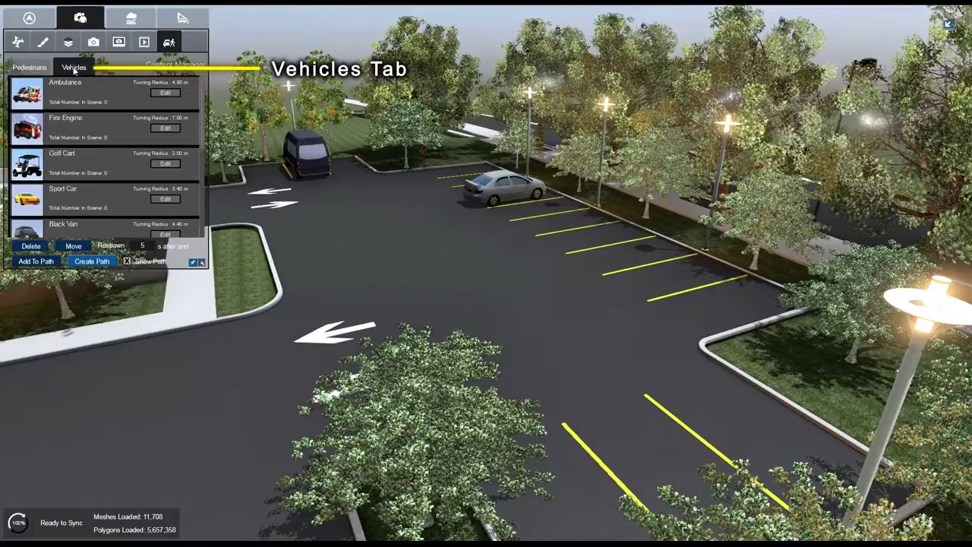
pyautogui.scroll(-3, 107, 167)
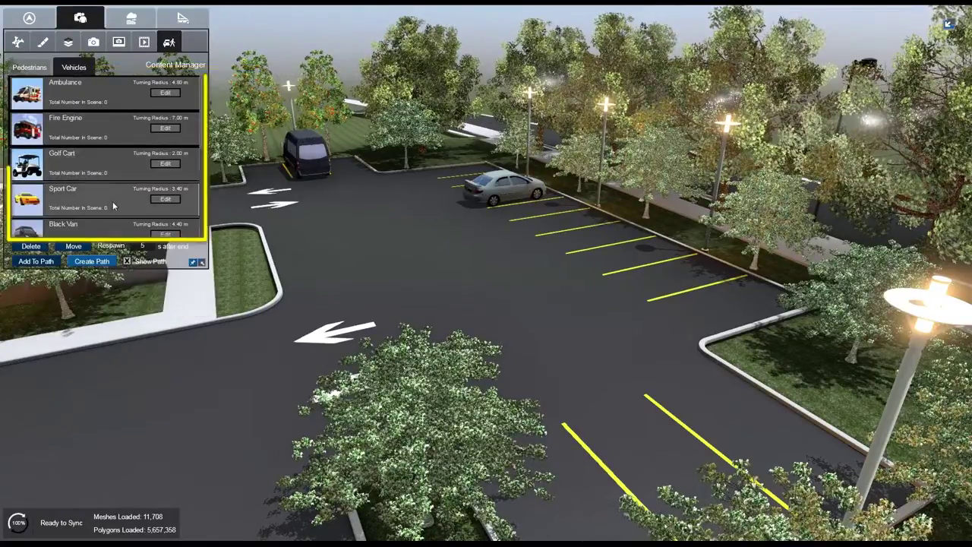
pyautogui.scroll(-4, 113, 202)
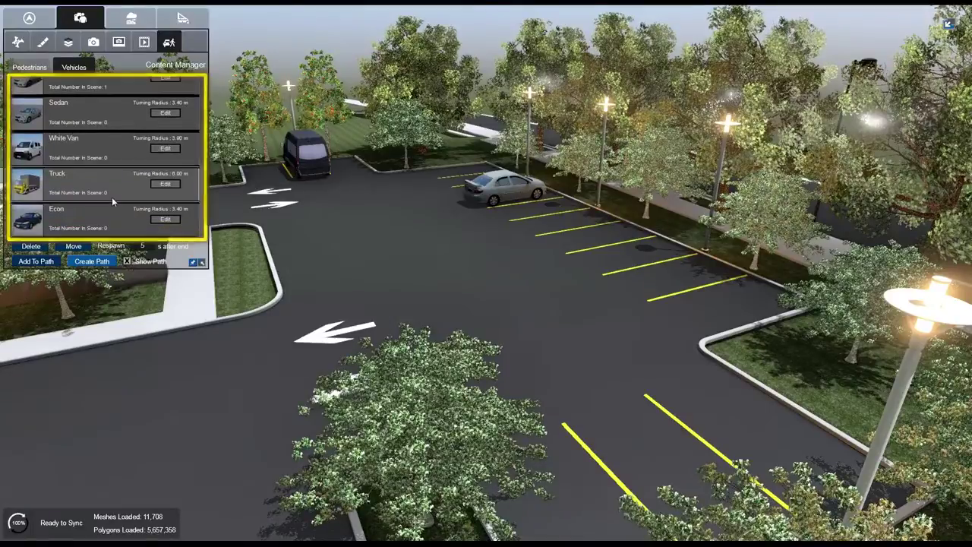
pyautogui.moveTo(112, 225); pyautogui.dragTo(663, 280)
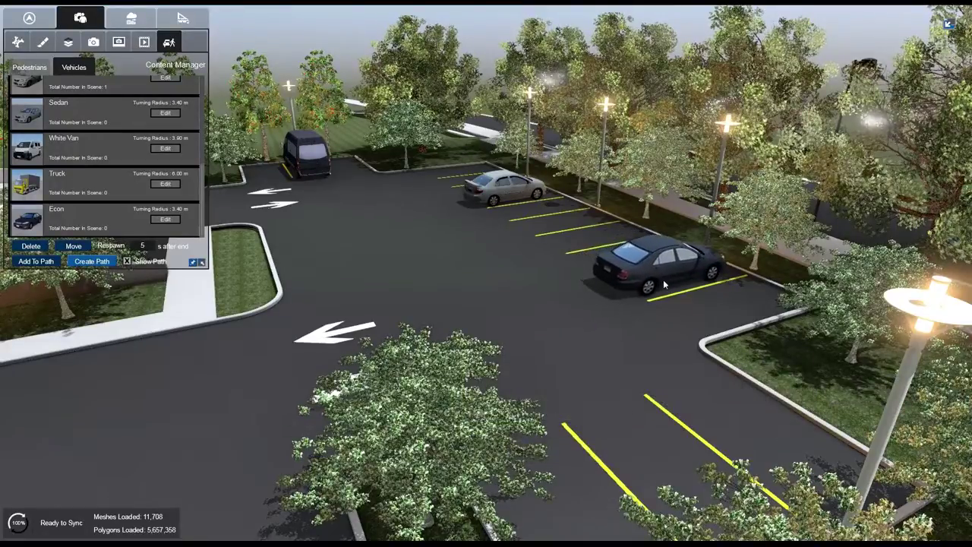
pyautogui.click(663, 284)
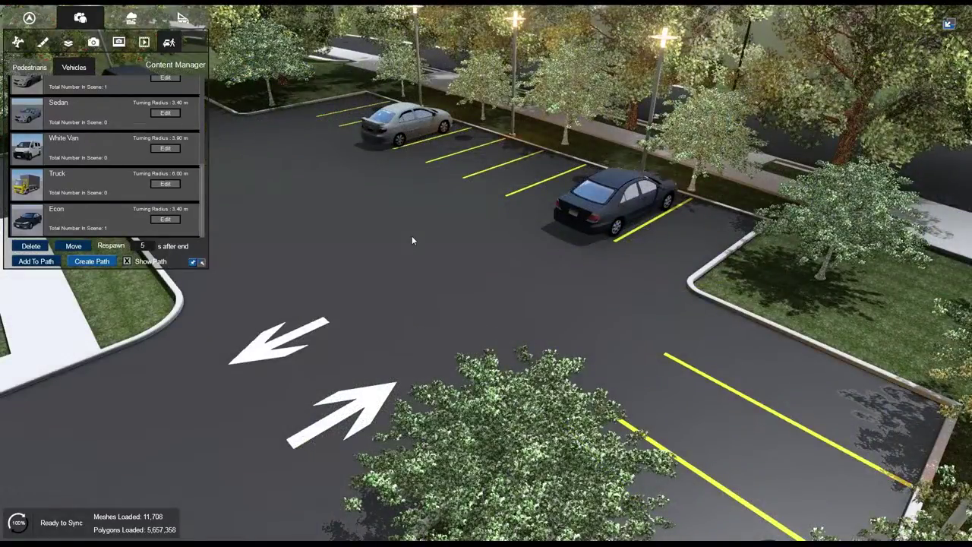
# Move the parked silver car to the yellow-marked spaces in the foreground, rotated to align with them
pyautogui.click(396, 137)
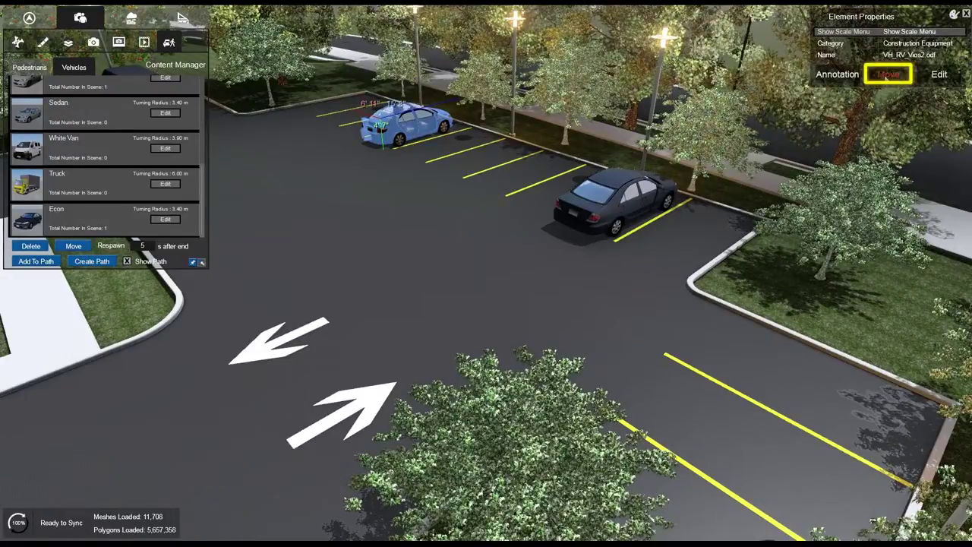
pyautogui.click(887, 76)
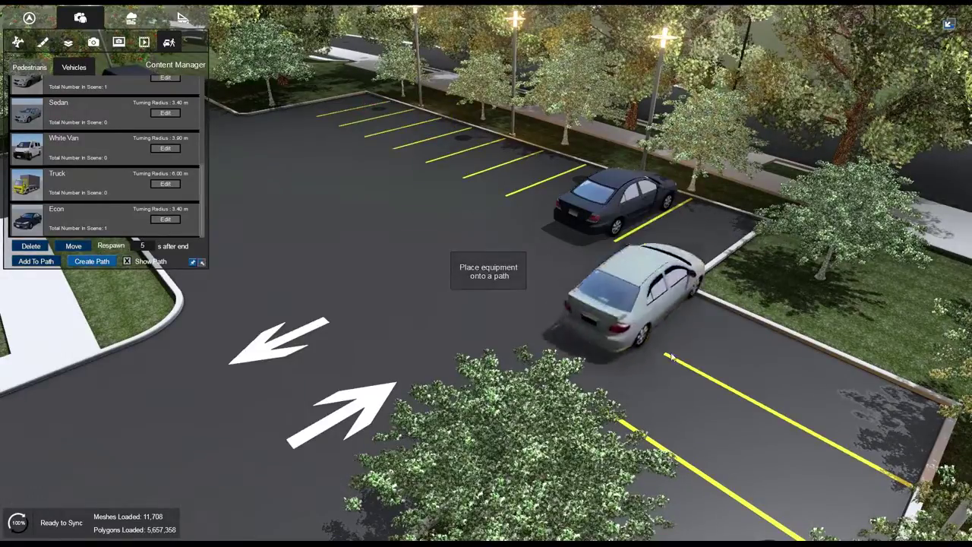
pyautogui.press('shift')
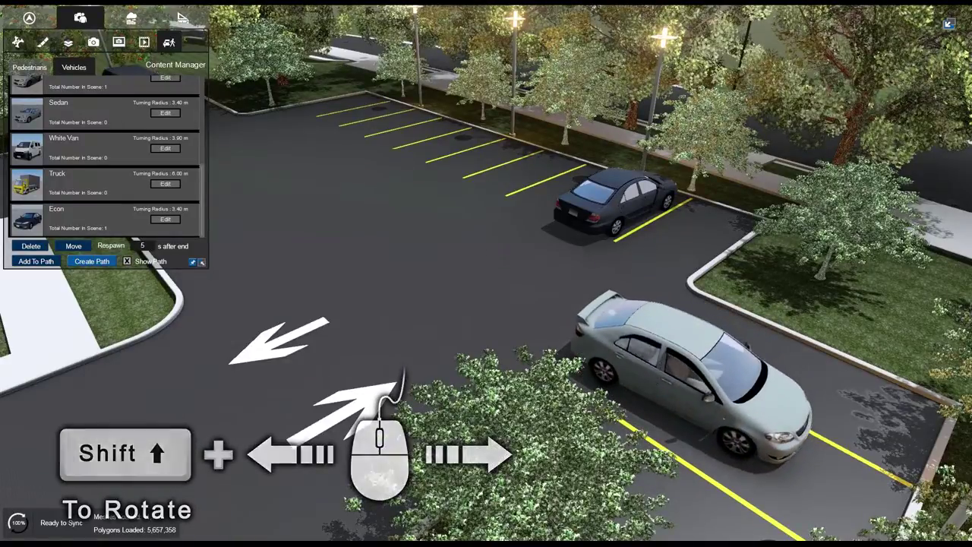
pyautogui.click(722, 438)
pyautogui.press('Escape')
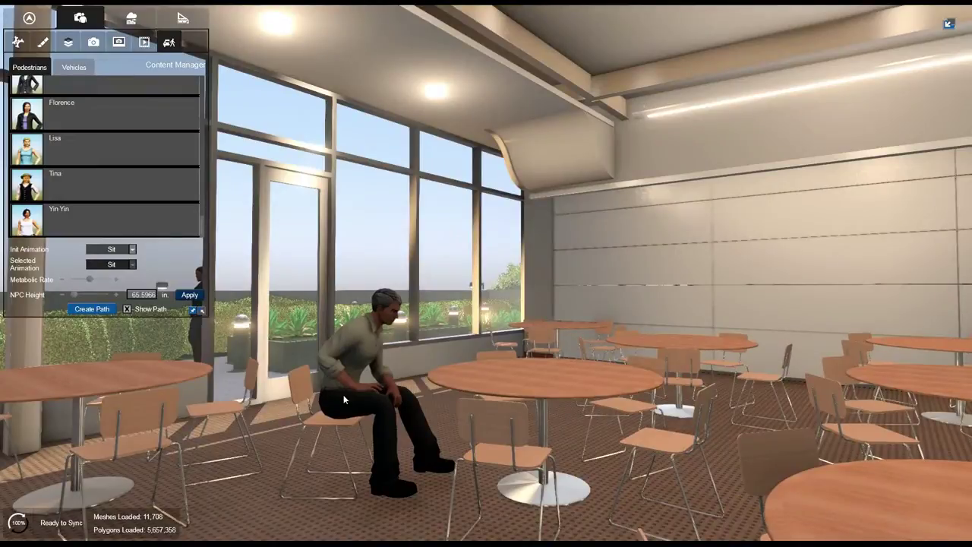
# Change the seated man's selected animation to Idle and increase his NPC height
pyautogui.click(342, 398)
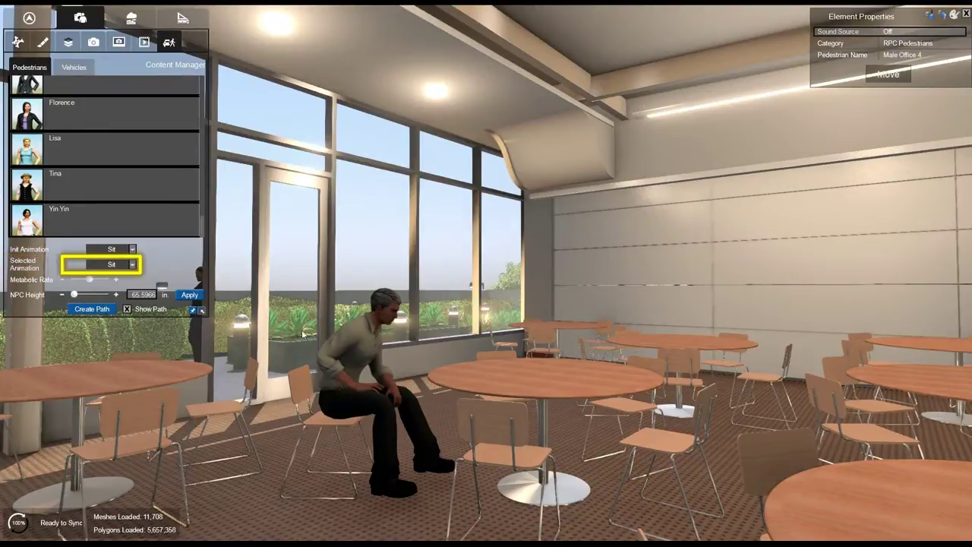
pyautogui.click(132, 264)
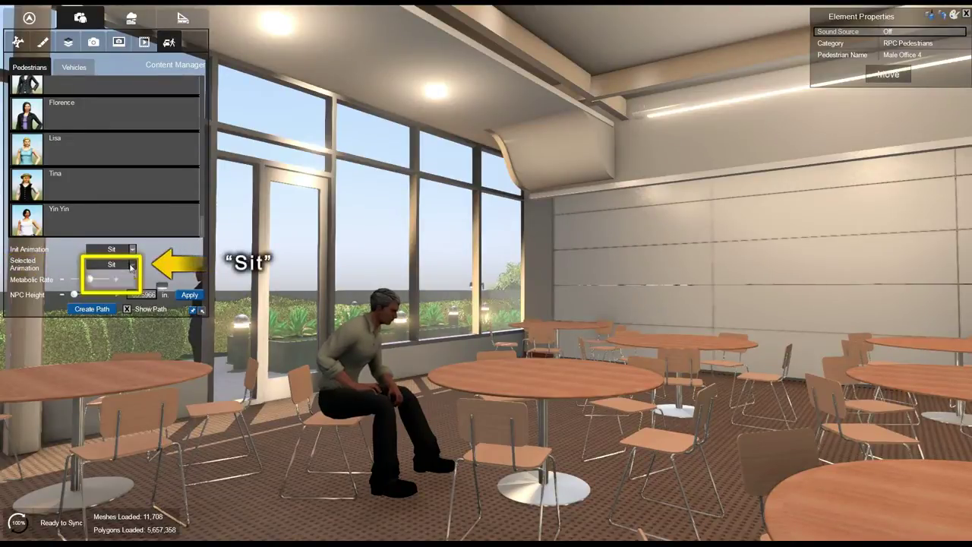
pyautogui.click(112, 275)
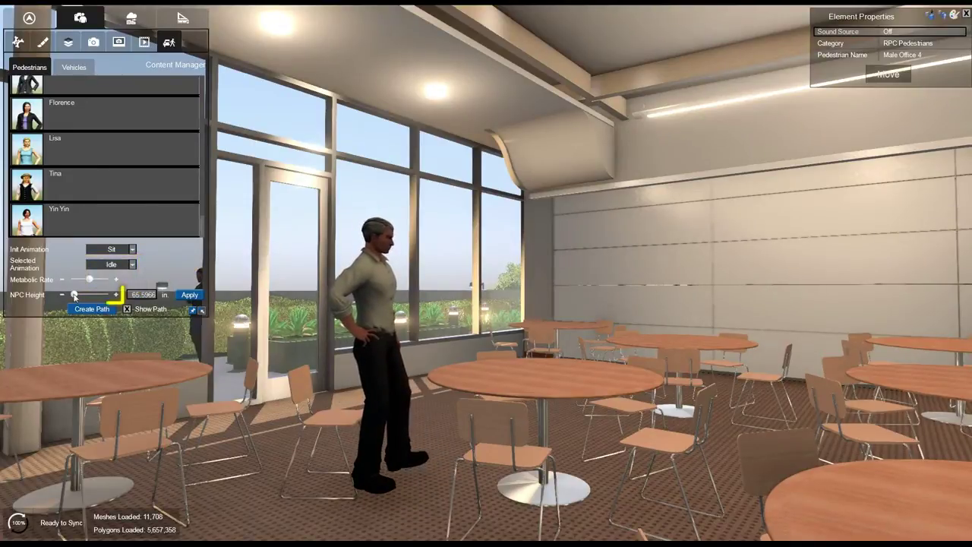
pyautogui.moveTo(74, 295); pyautogui.dragTo(117, 319)
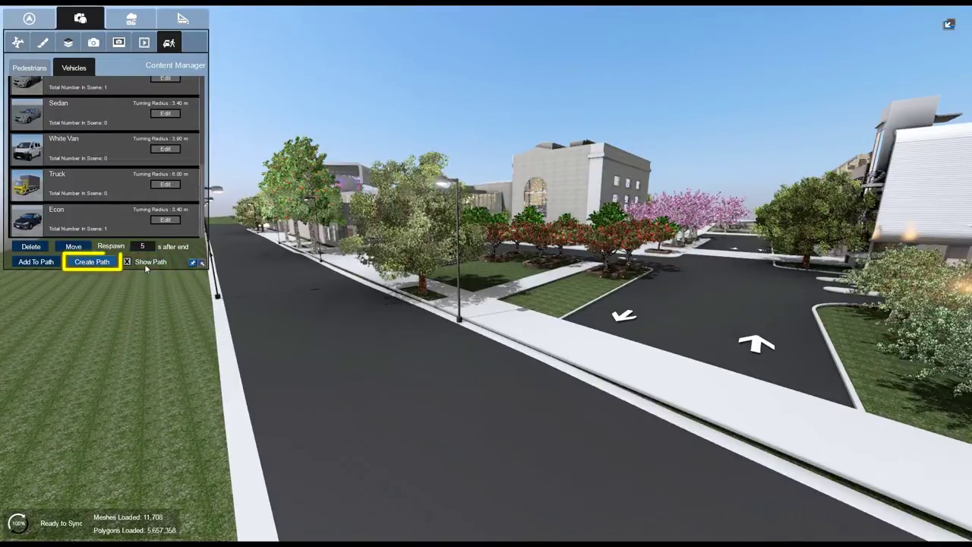
# Create a vehicle path along the road and through the paved driveway beside the landscaped lawn
pyautogui.click(77, 262)
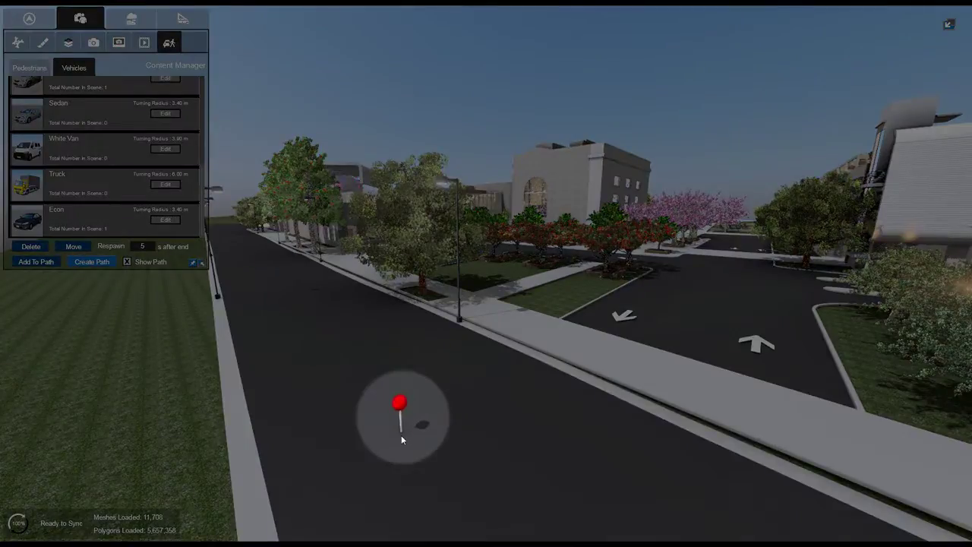
pyautogui.moveTo(401, 438); pyautogui.dragTo(399, 501, button='middle')
pyautogui.press('q')
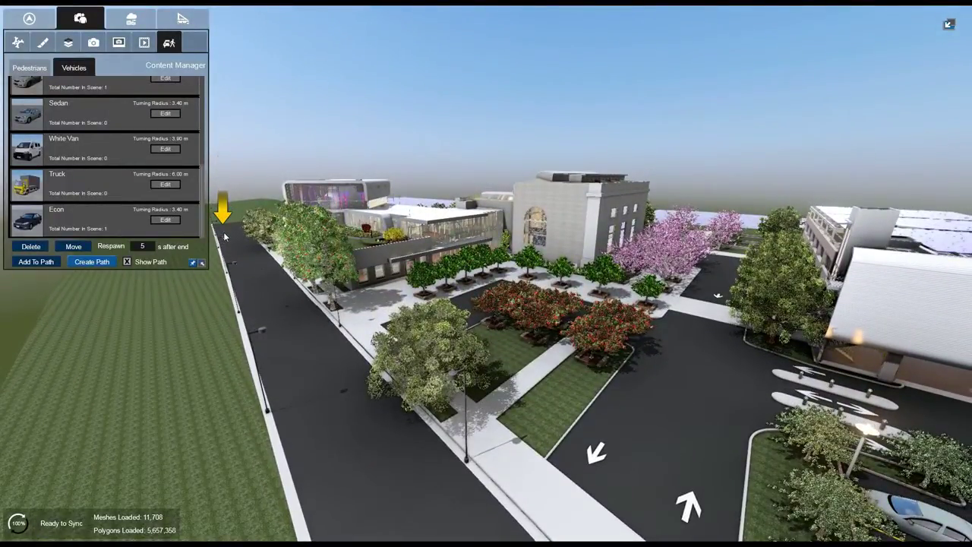
pyautogui.moveTo(301, 432)
pyautogui.mouseDown(button='middle')
pyautogui.moveTo(470, 511)
pyautogui.moveTo(448, 507)
pyautogui.mouseUp(button='middle')
pyautogui.moveTo(381, 501); pyautogui.dragTo(487, 536)
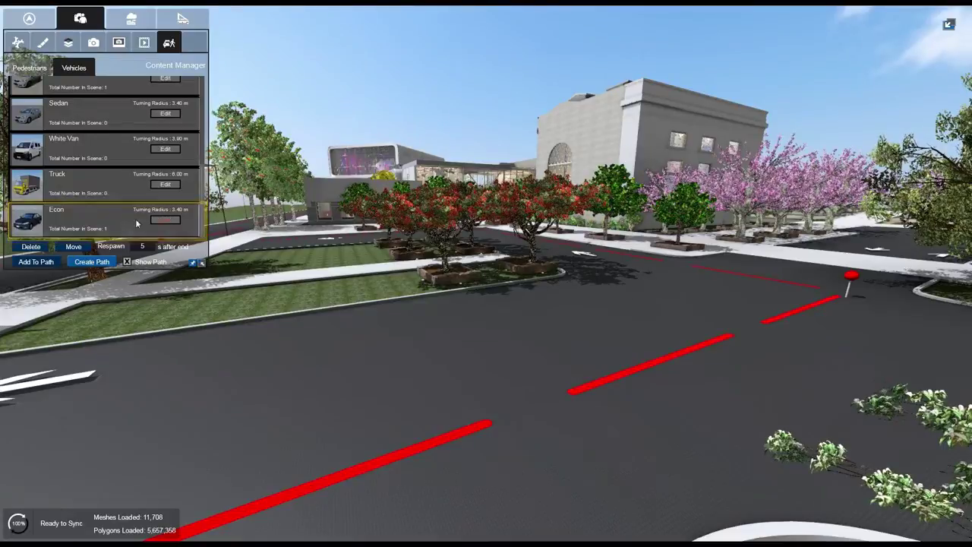
# Place an Econ vehicle from the vehicle library onto the dashed path in the driveway
pyautogui.moveTo(86, 219); pyautogui.dragTo(466, 418)
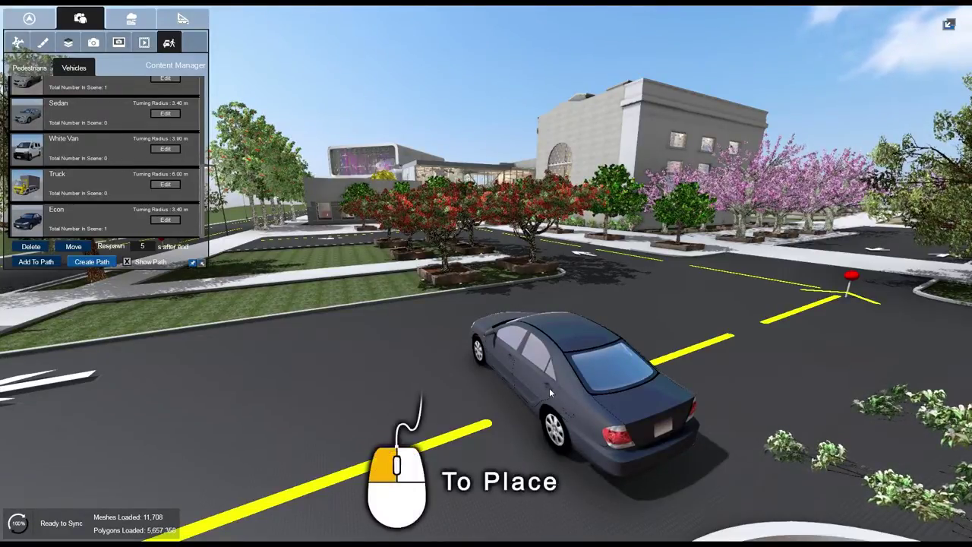
pyautogui.click(549, 390)
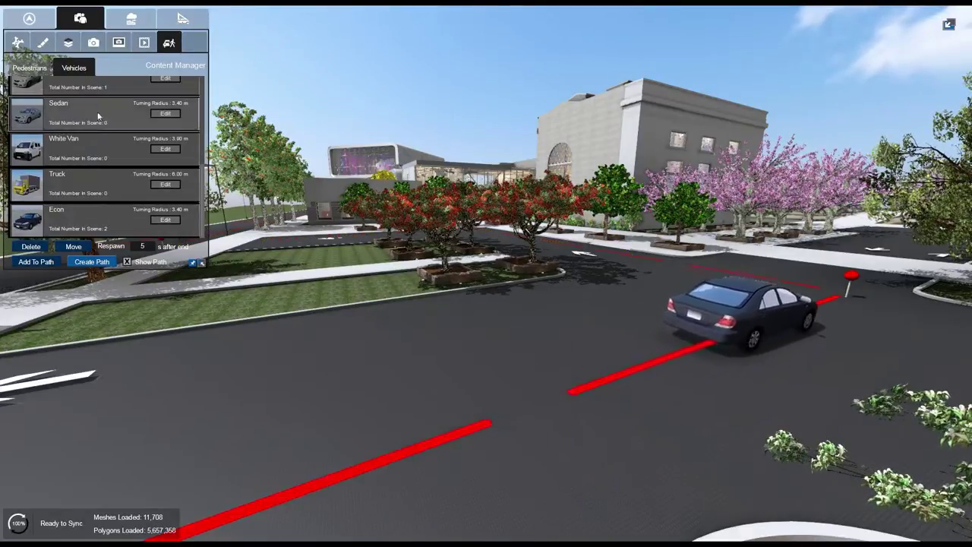
# Try to place the Florence pedestrian from the pedestrian library on the dashed vehicle path in the driveway
pyautogui.click(26, 66)
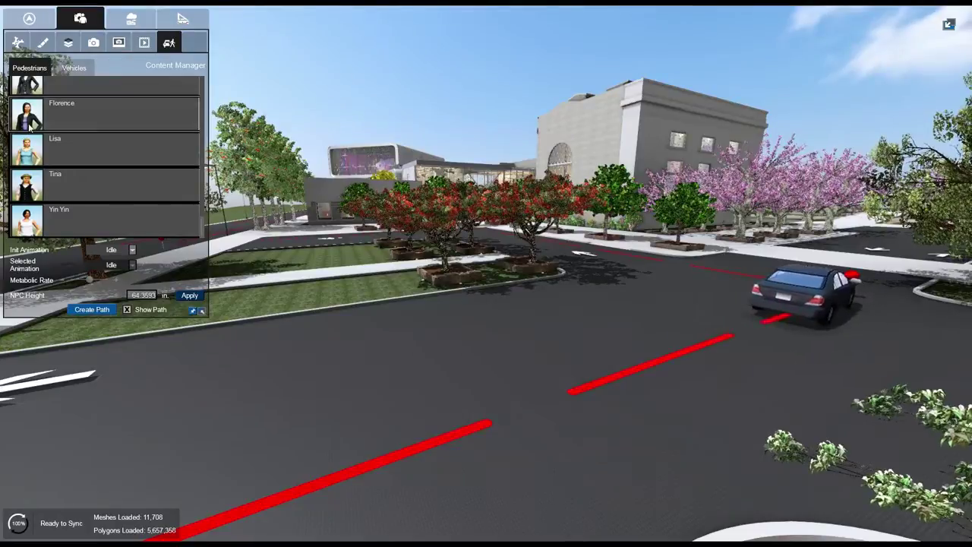
pyautogui.click(375, 374)
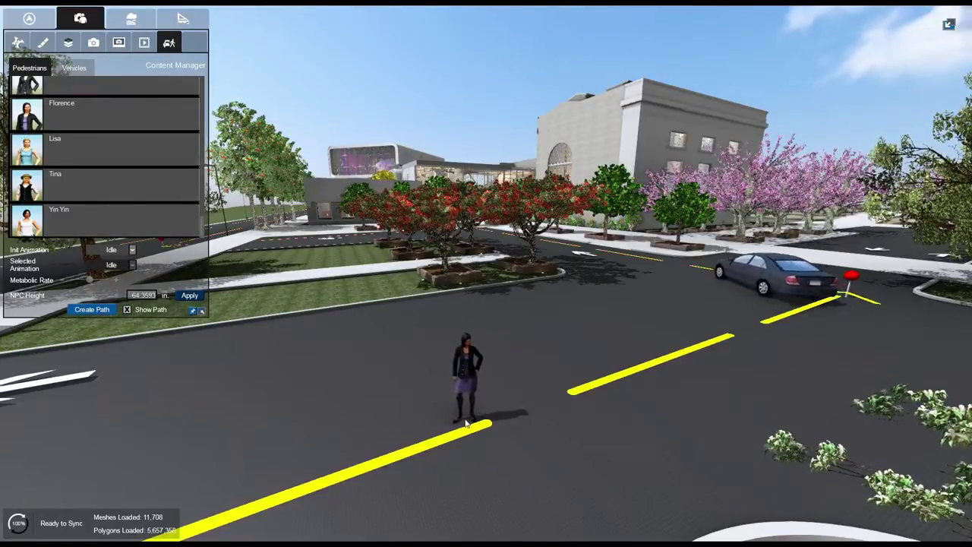
pyautogui.rightClick(478, 478)
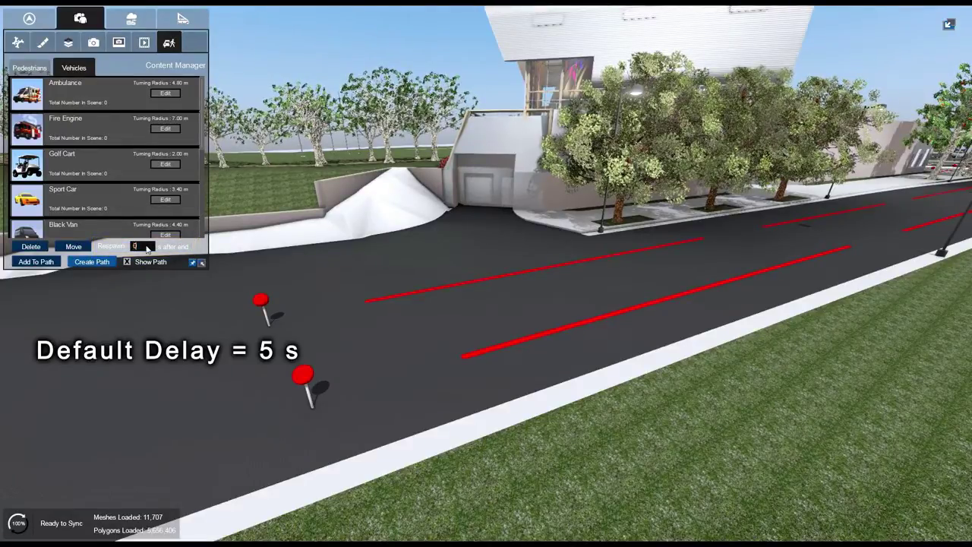
# Set the vehicle respawn delay to 0 s after the end of the path
pyautogui.press('Return')
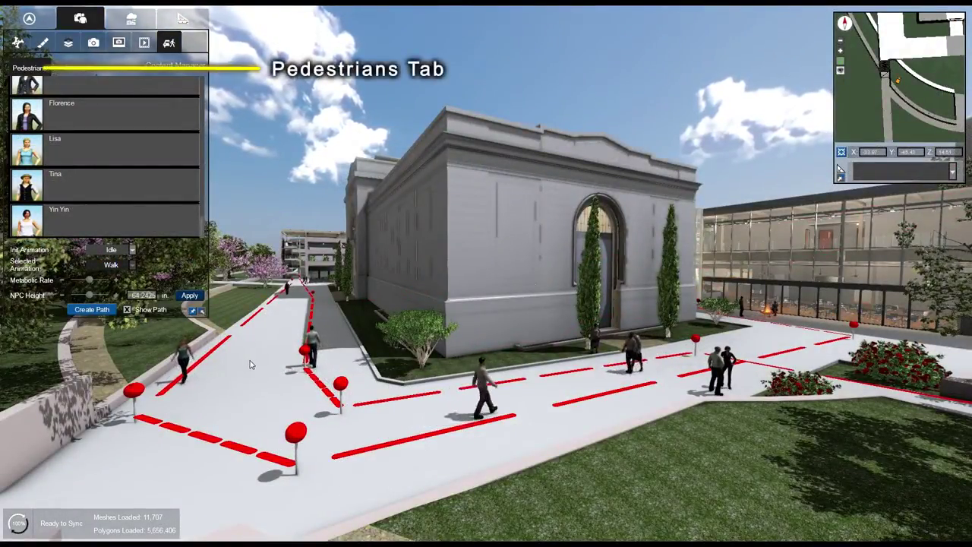
# Select the Lisa pedestrian walking on the plaza path and raise her metabolic rate slightly
pyautogui.click(173, 392)
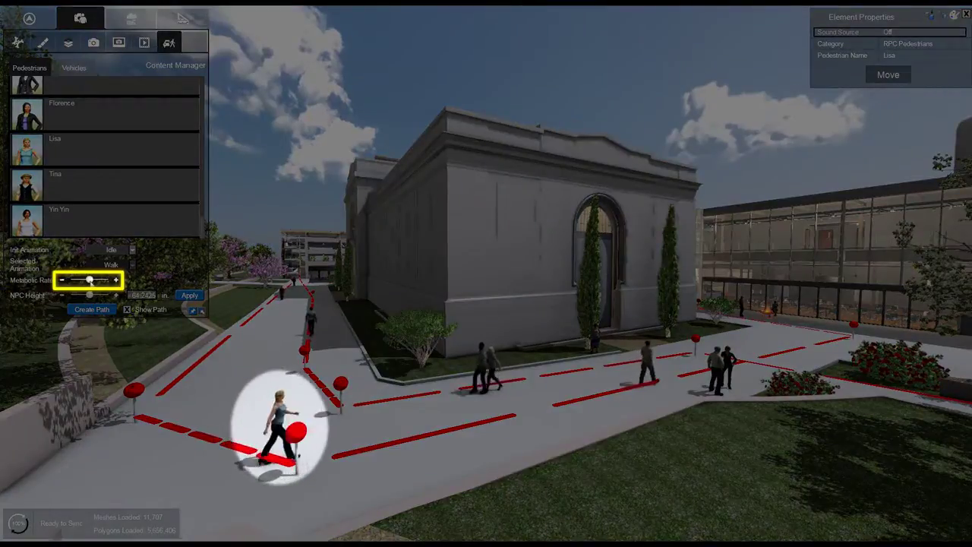
pyautogui.moveTo(90, 280)
pyautogui.mouseDown()
pyautogui.moveTo(111, 284)
pyautogui.moveTo(90, 291)
pyautogui.moveTo(71, 279)
pyautogui.moveTo(96, 279)
pyautogui.mouseUp()
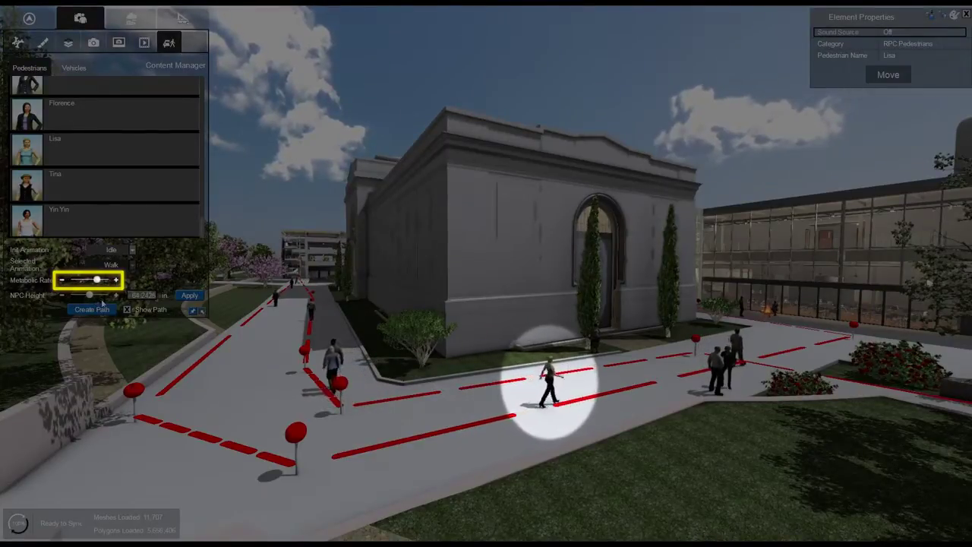